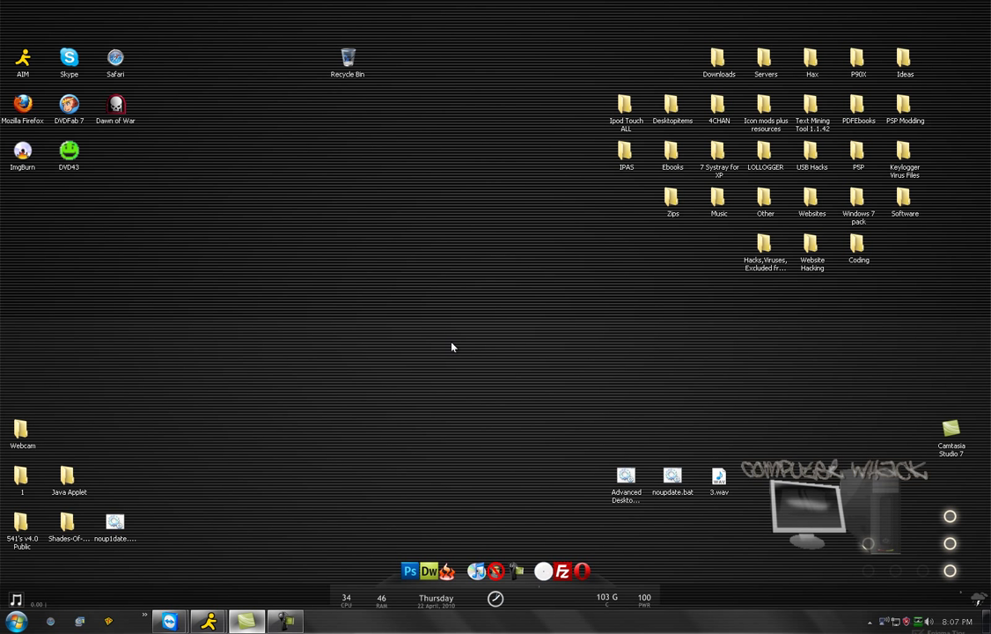
Step: Launch Opera from the Start menu's All Programs list
click(16, 621)
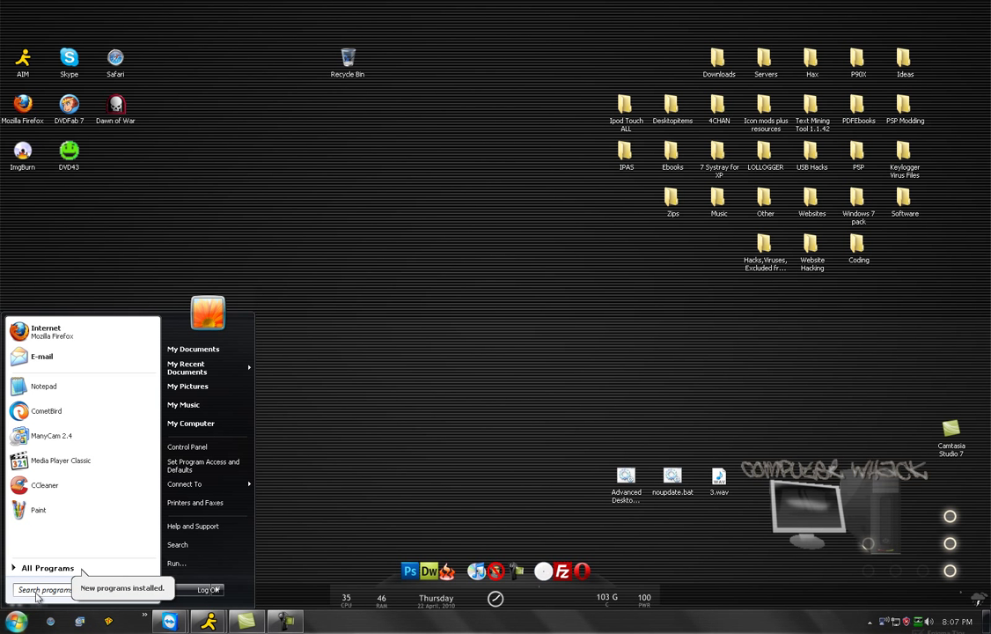
click(49, 568)
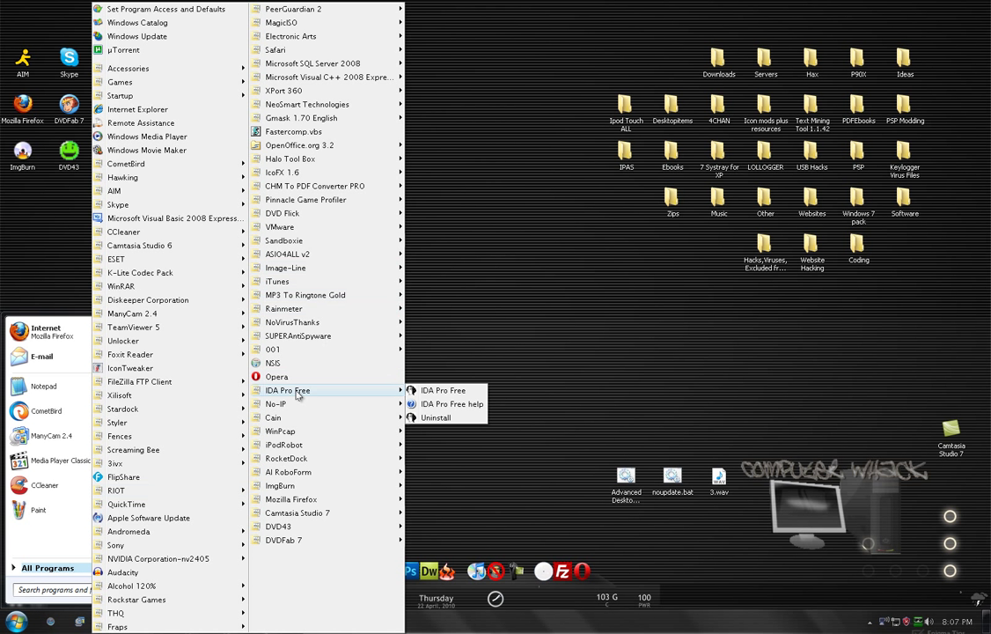
click(277, 377)
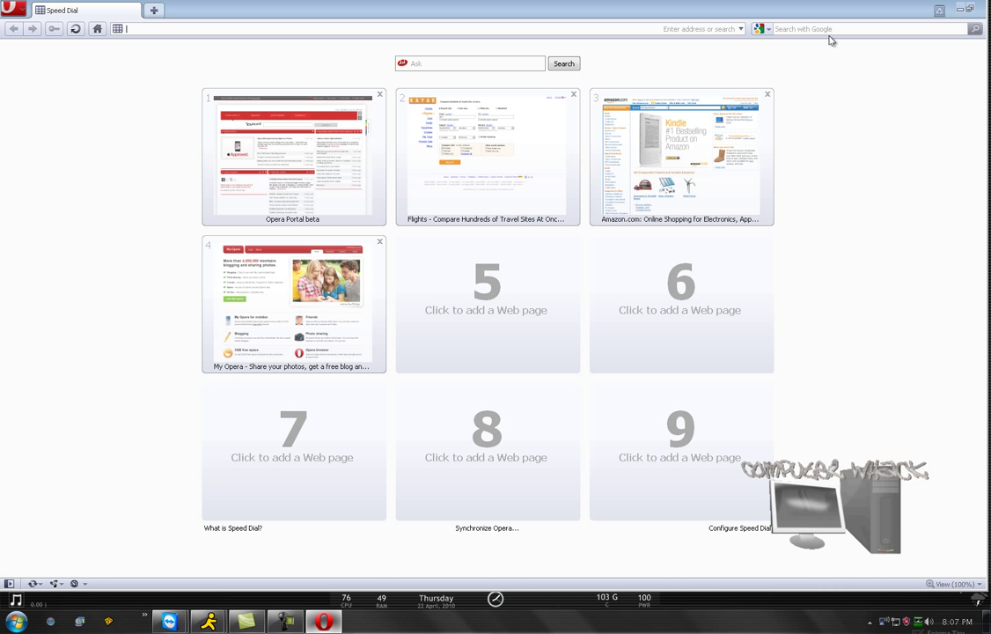
Step: Search Google for 'imgburn' and open The Official ImgBurn Website result
click(830, 32)
text(im)
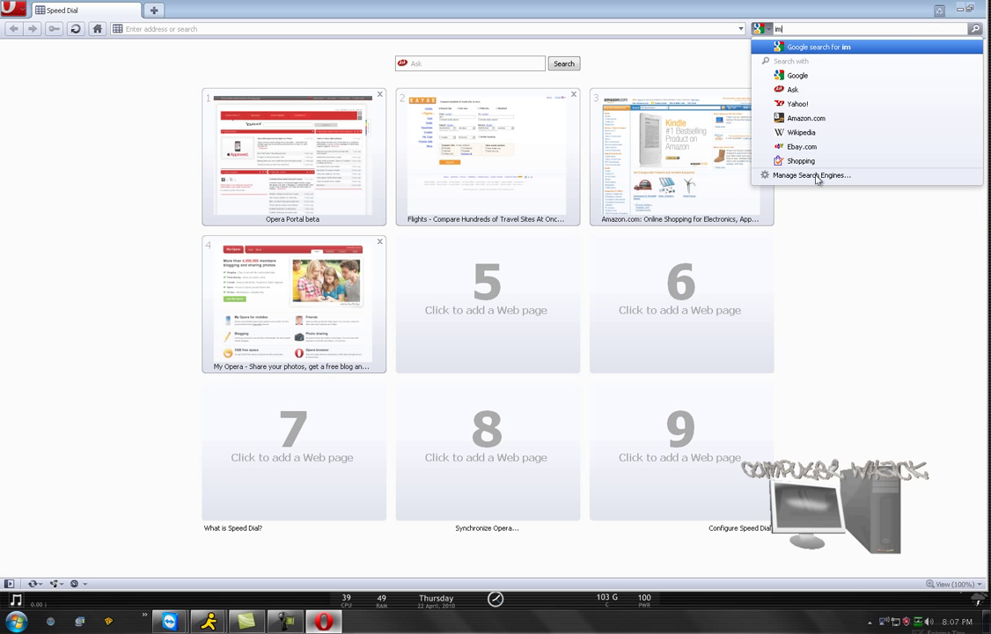
text(gburn)
key(Return)
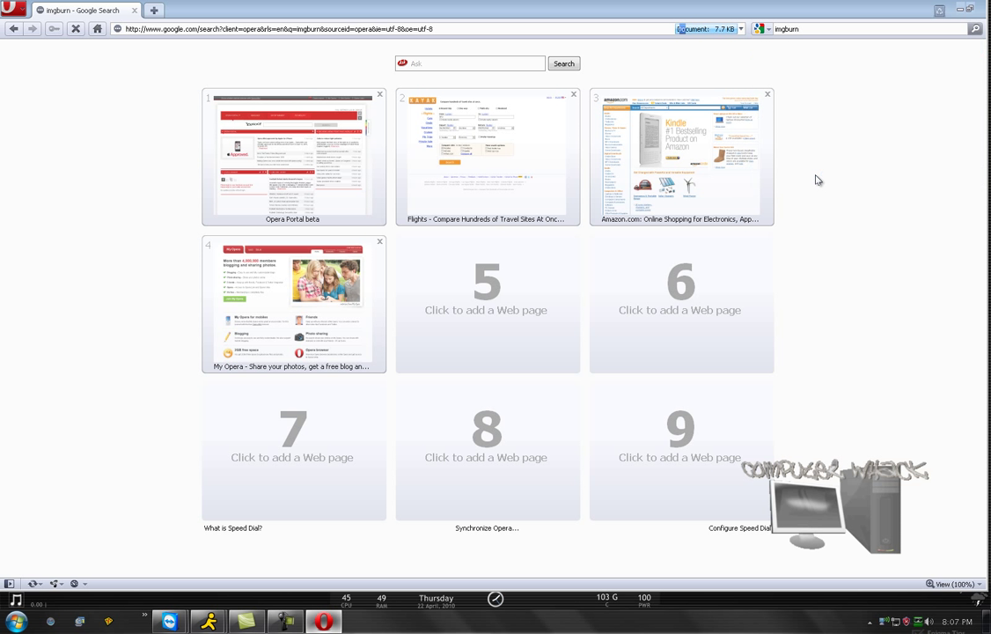
click(86, 144)
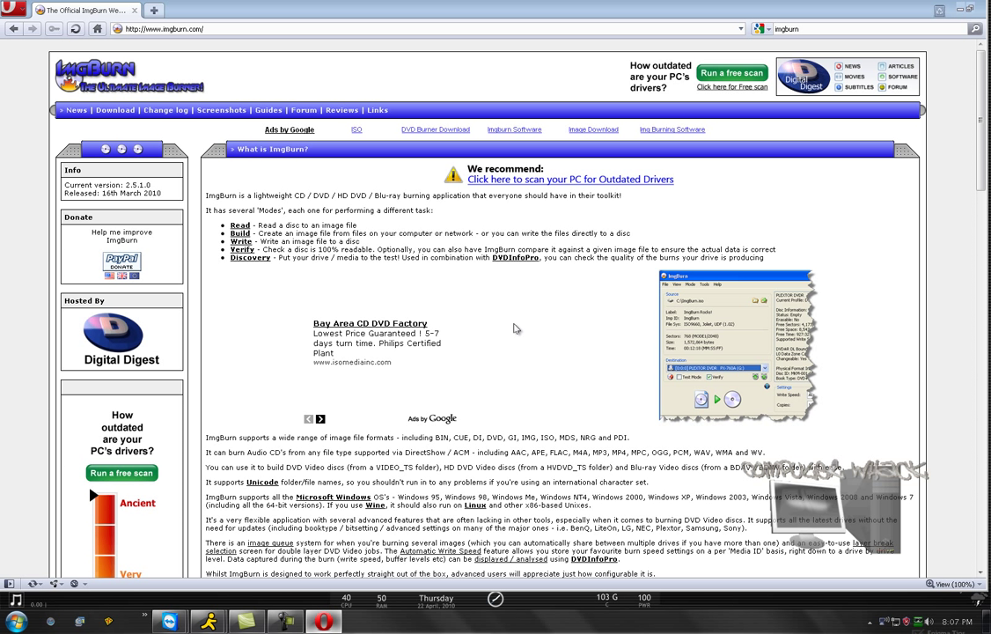
Step: Browse the Screenshots page, dismiss the messenger popup, then go to the Download page
click(666, 332)
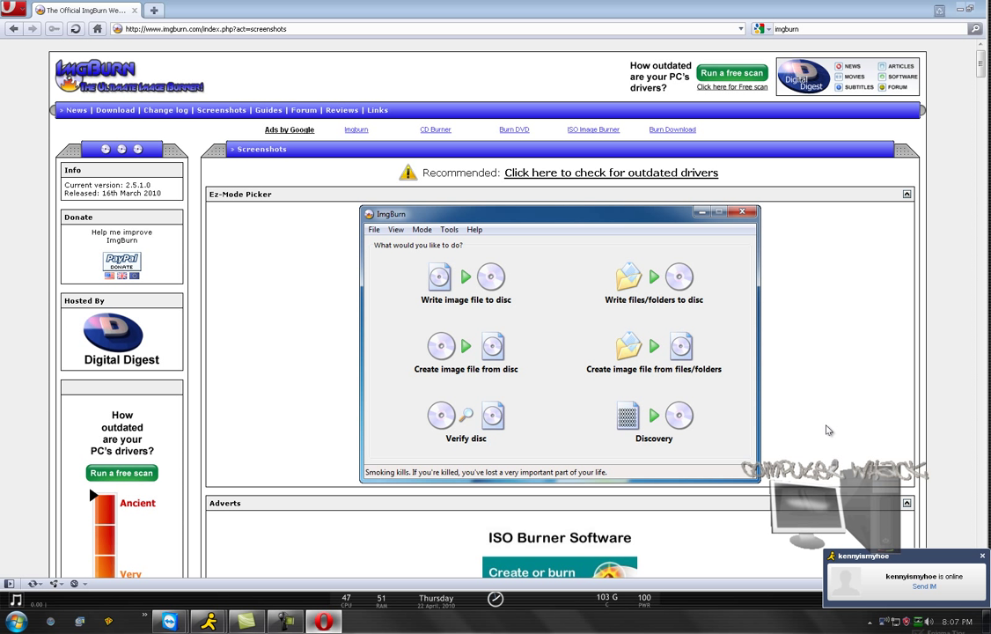
click(981, 557)
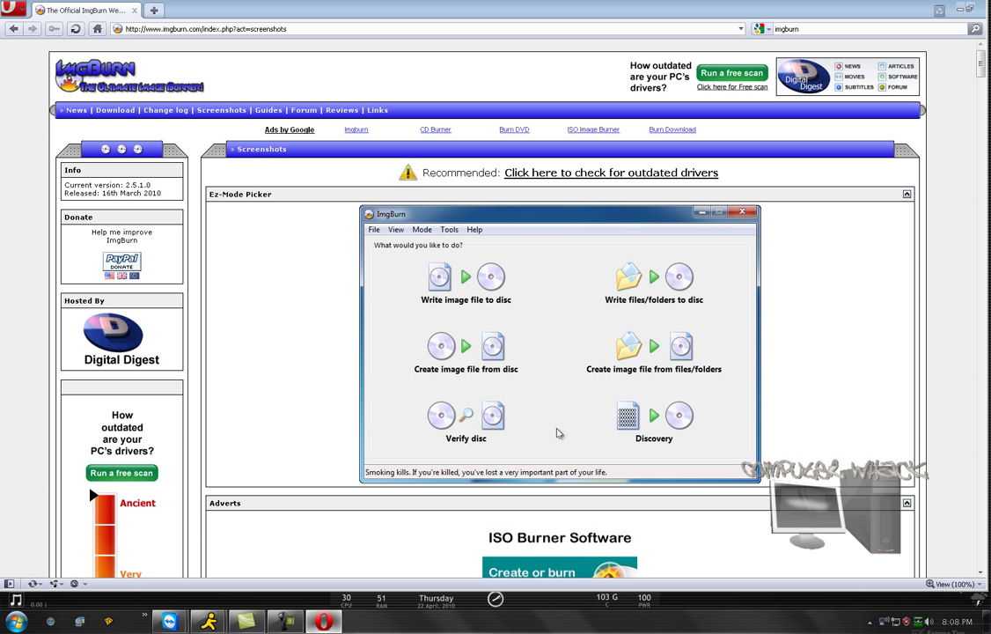
scroll(435, 427, down, 5)
scroll(300, 423, down, 4)
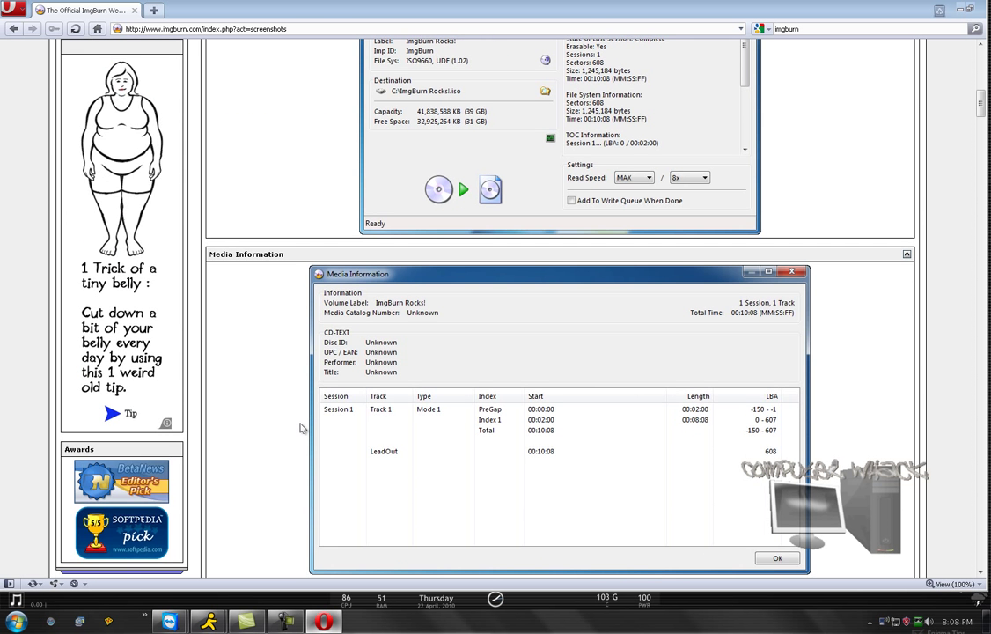
scroll(302, 424, up, 4)
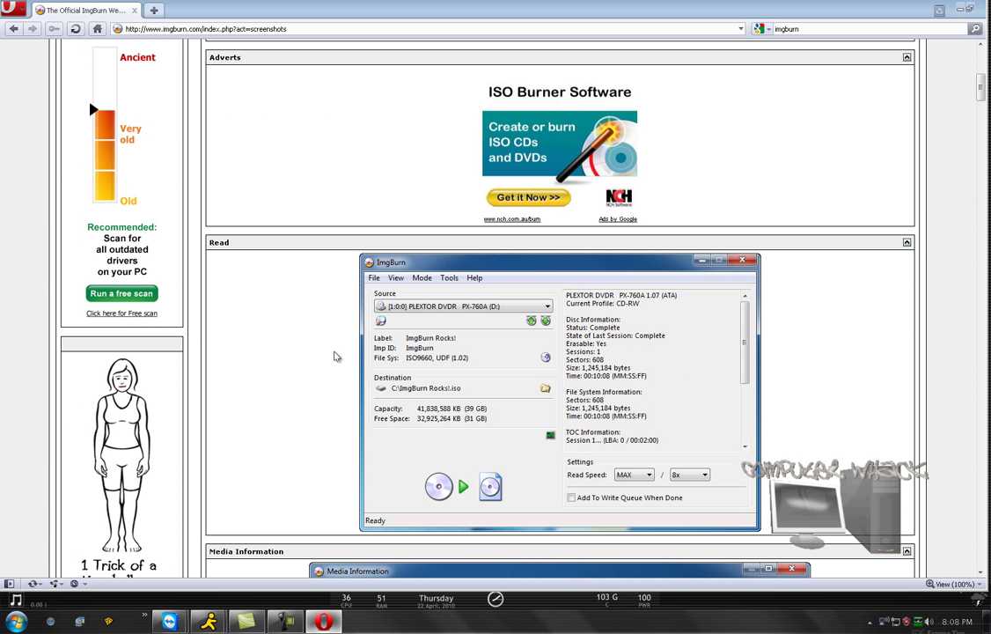
scroll(286, 370, down, 3)
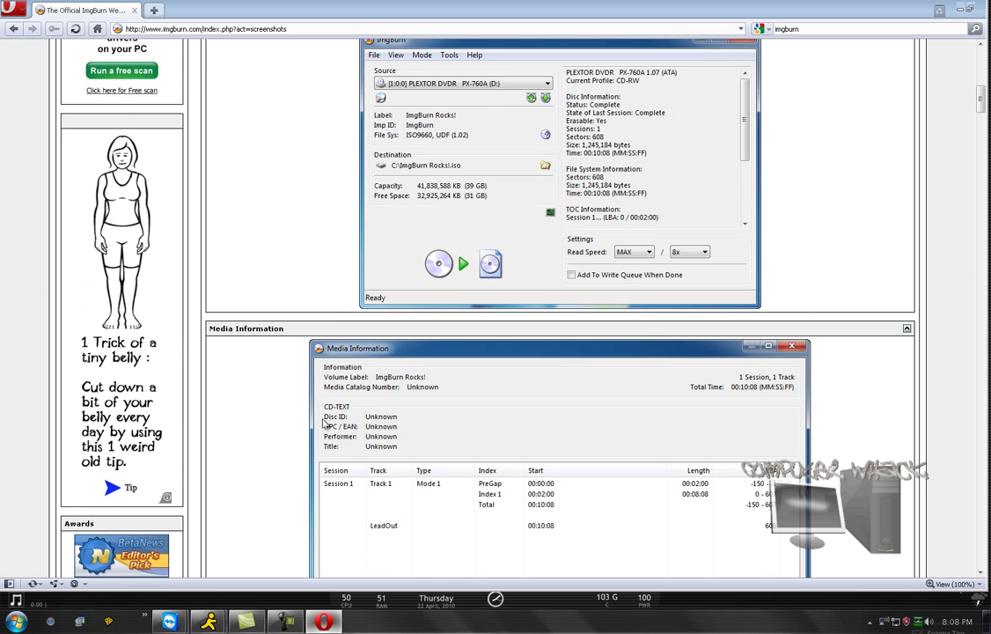
scroll(380, 457, down, 2)
scroll(380, 459, down, 3)
scroll(310, 438, down, 6)
scroll(310, 438, down, 5)
scroll(290, 432, up, 5)
scroll(275, 264, up, 12)
scroll(275, 138, up, 8)
click(115, 109)
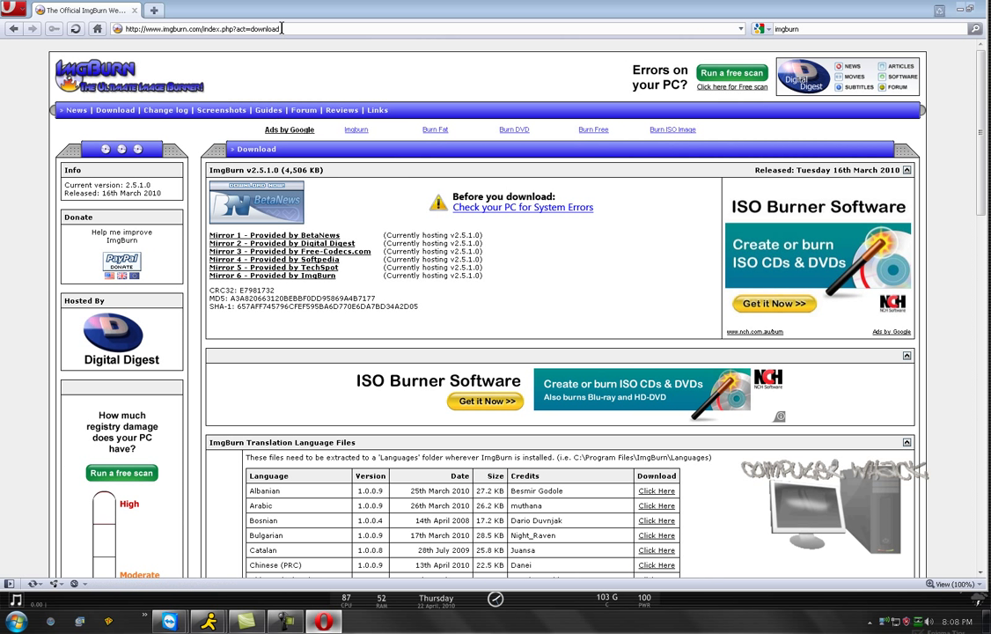
Step: Review the download mirrors and translation files table, then close Opera
right_click(249, 29)
click(303, 66)
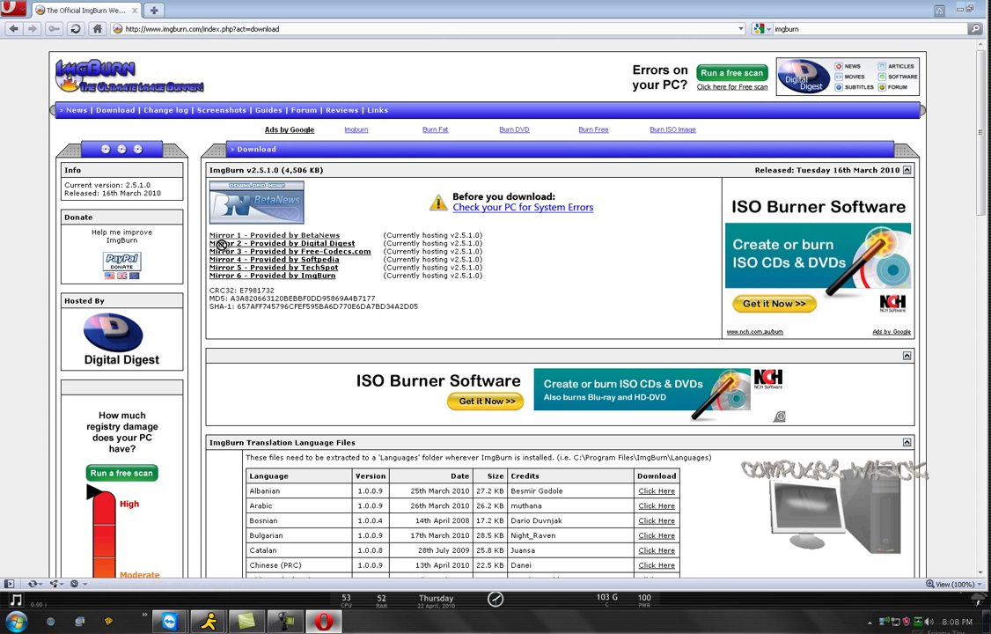
drag(273, 236, 370, 302)
scroll(379, 296, down, 5)
scroll(378, 296, down, 5)
drag(617, 493, 436, 217)
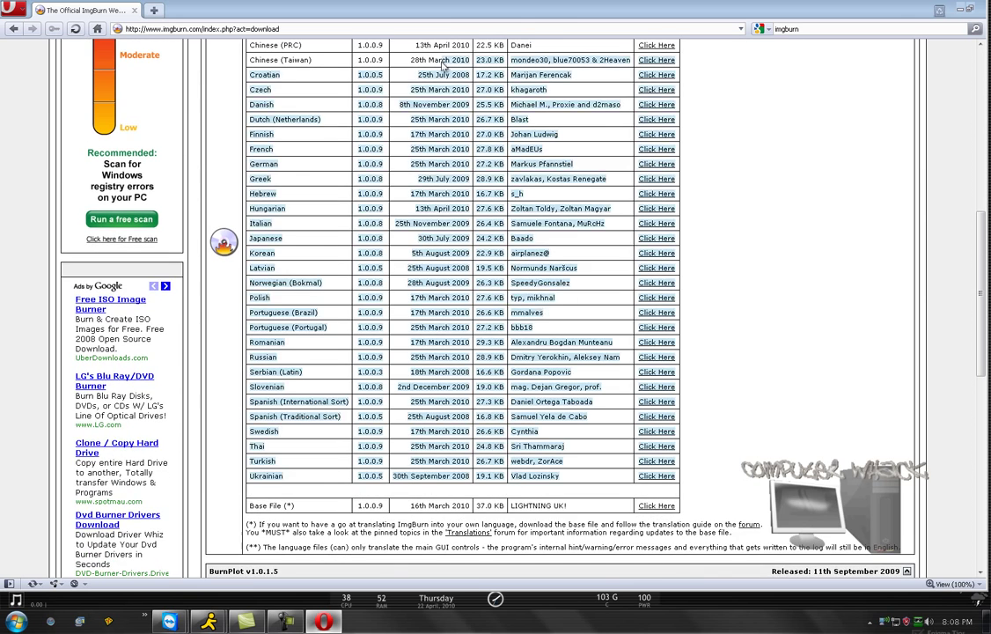
click(435, 216)
scroll(436, 217, up, 1)
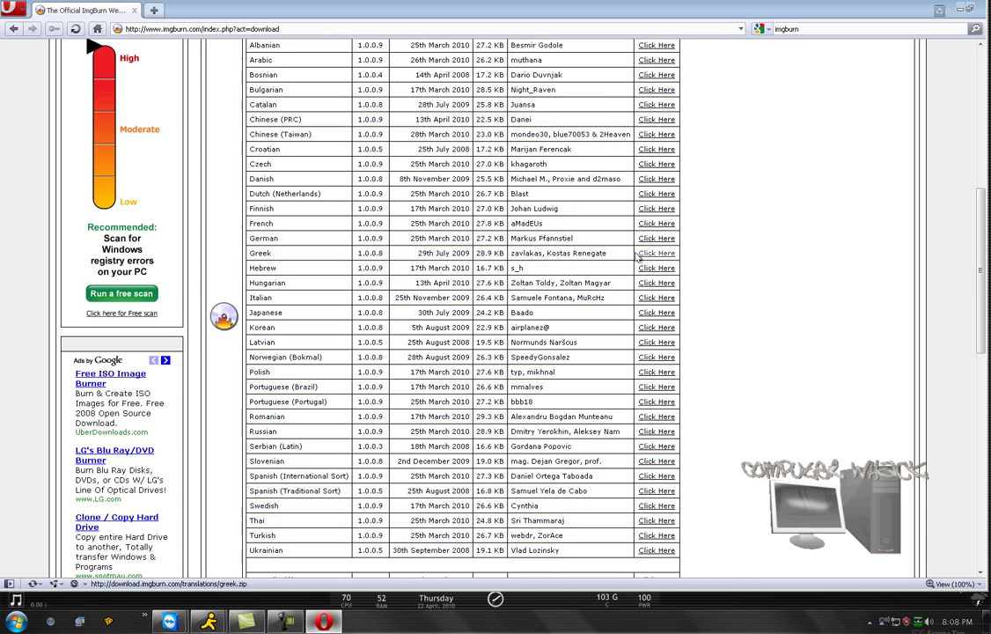
click(971, 9)
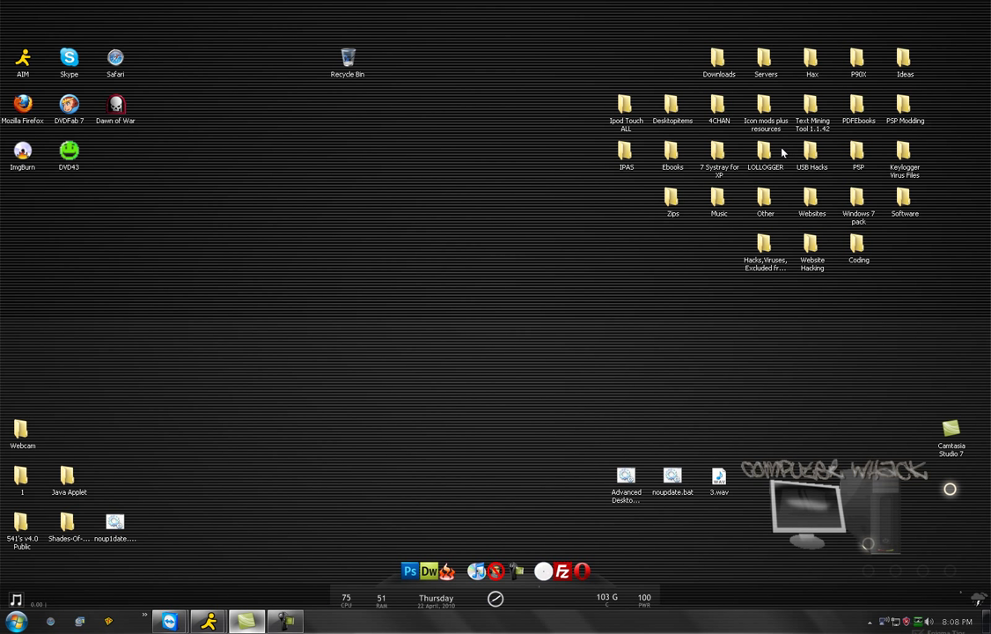
Step: Launch ImgBurn from the desktop icon in 'Write image file to disc' mode
double_click(23, 154)
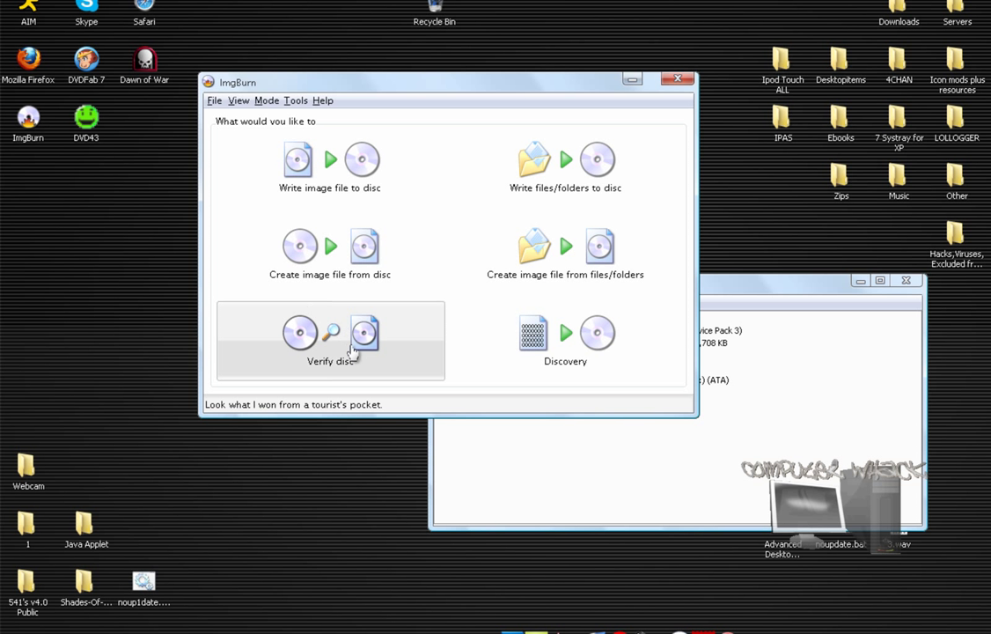
click(357, 188)
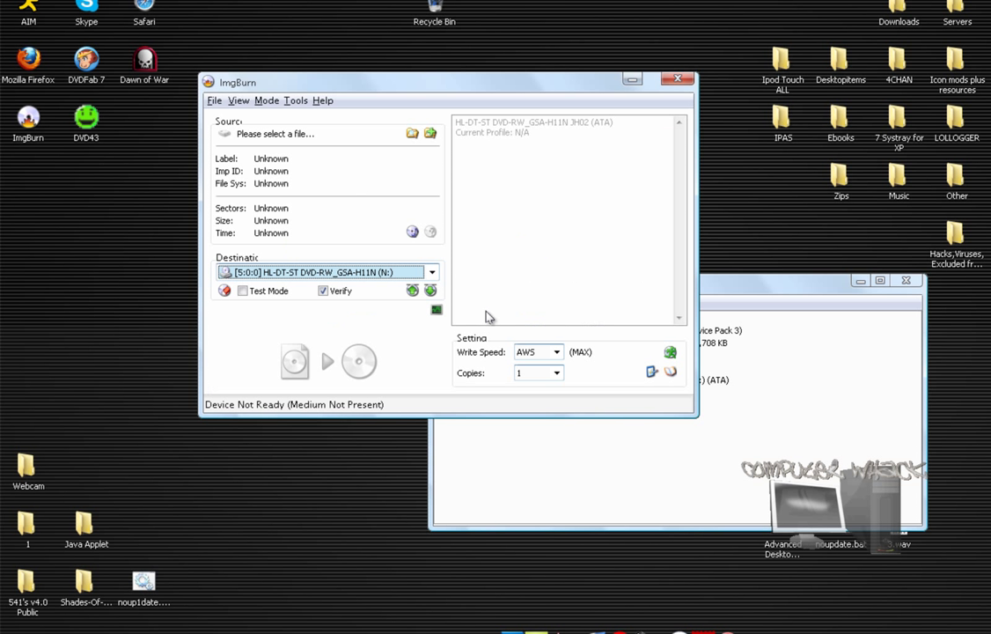
click(215, 101)
click(497, 215)
click(412, 135)
click(446, 219)
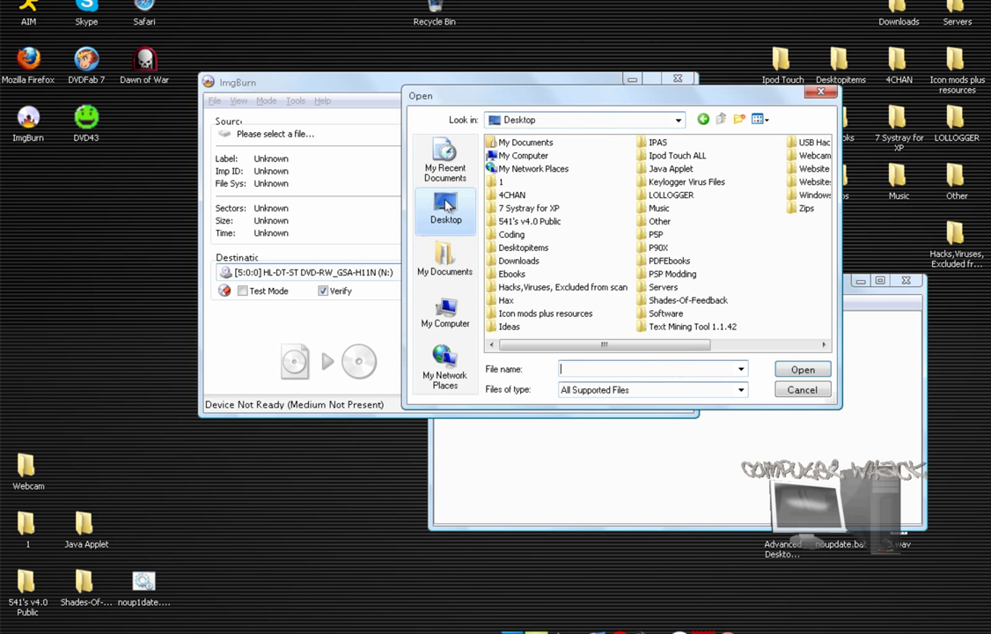
double_click(692, 326)
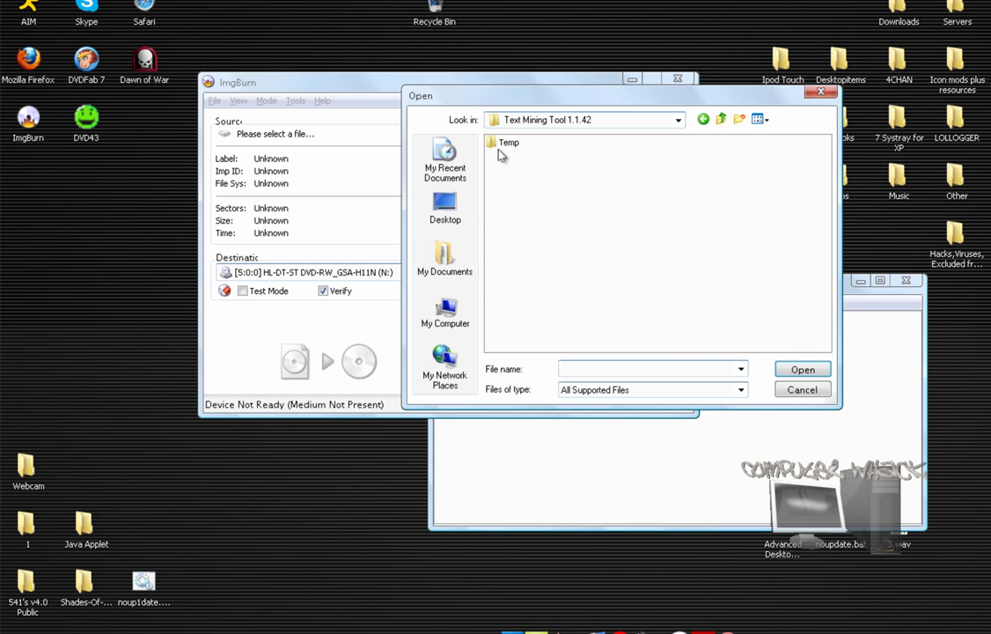
double_click(509, 143)
click(447, 211)
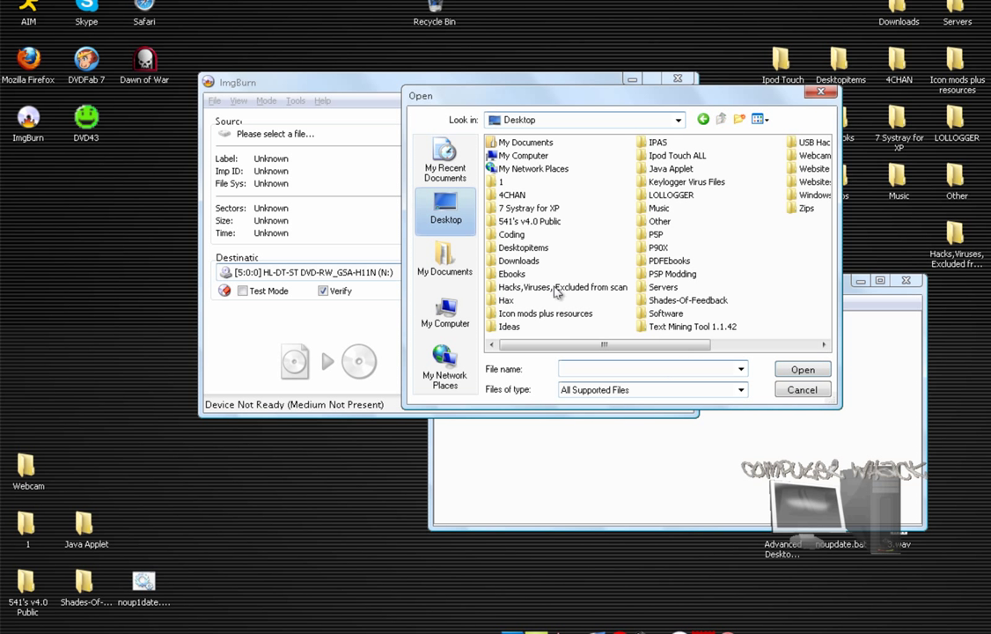
click(652, 389)
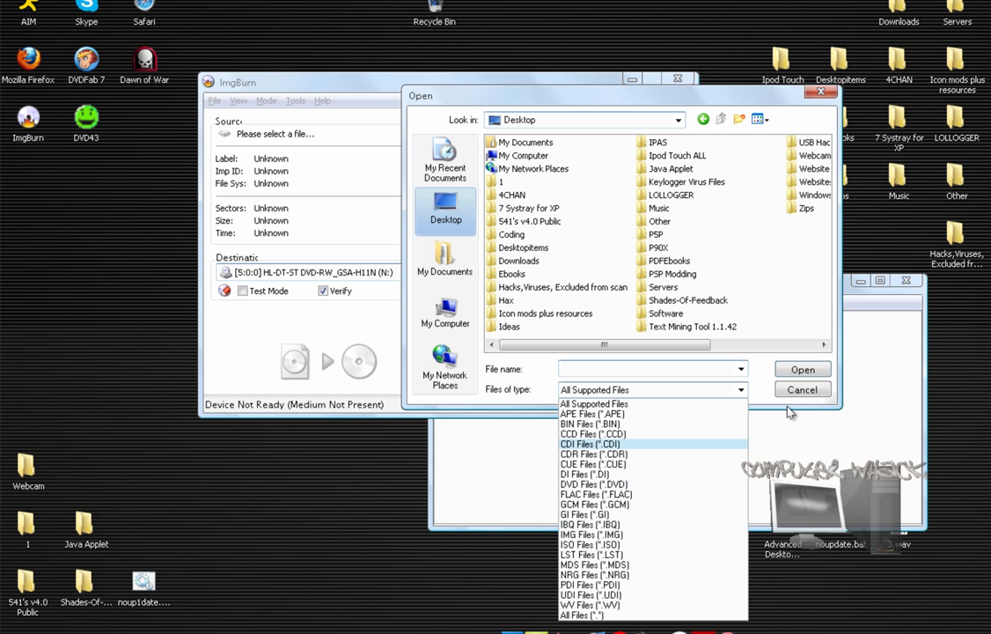
click(659, 394)
Step: Cancel the file picker, exit ImgBurn via File > Exit, and relaunch it
click(802, 390)
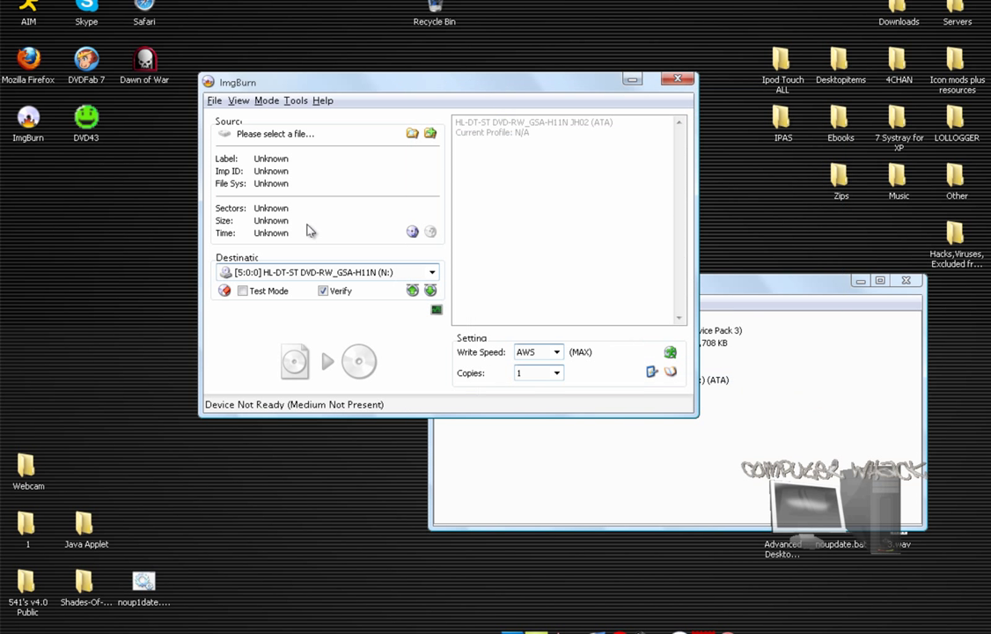
click(214, 100)
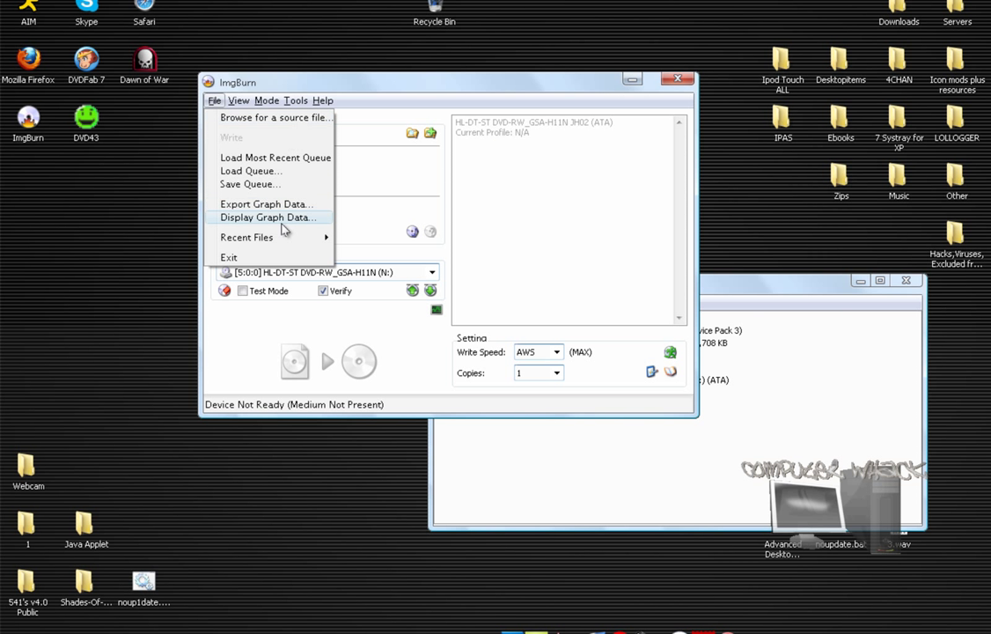
click(678, 78)
double_click(28, 119)
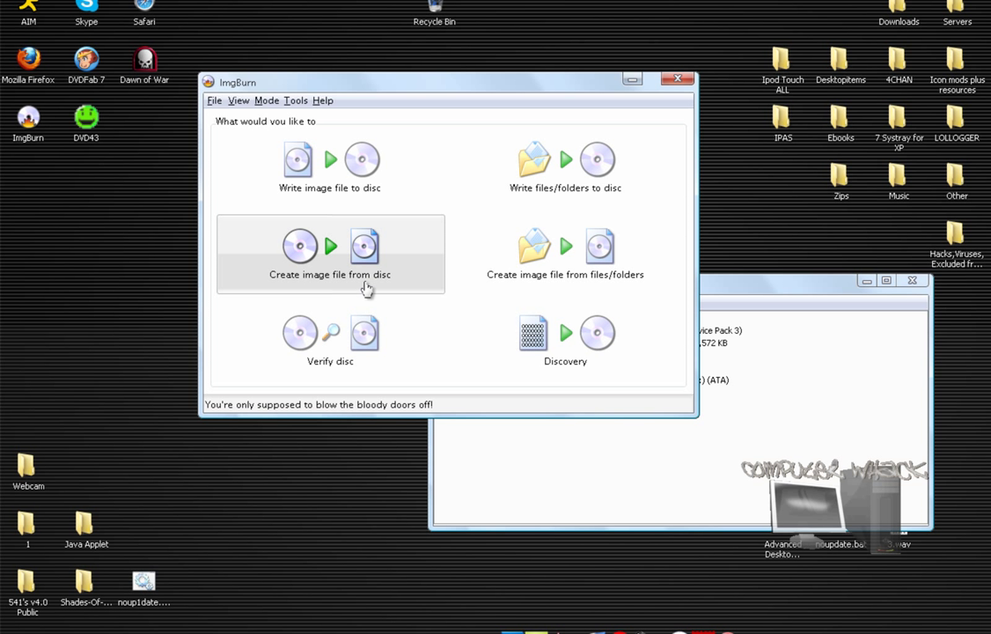
Step: Start 'Create image file from disc' with AXV CD/DVD-ROM (P:) as the source drive
click(368, 286)
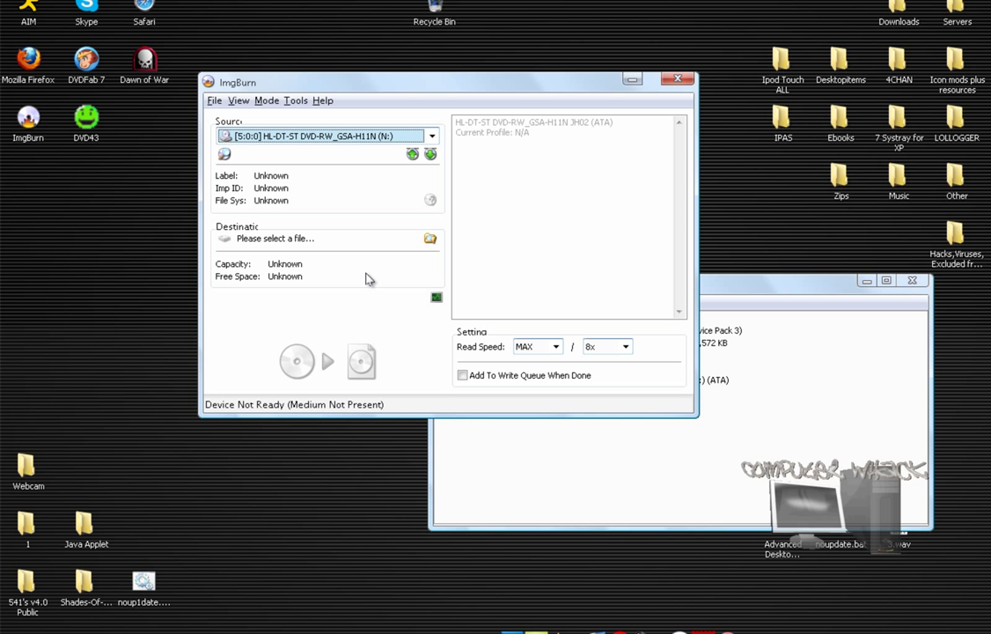
click(392, 138)
click(387, 138)
click(371, 168)
click(366, 137)
click(365, 137)
click(361, 167)
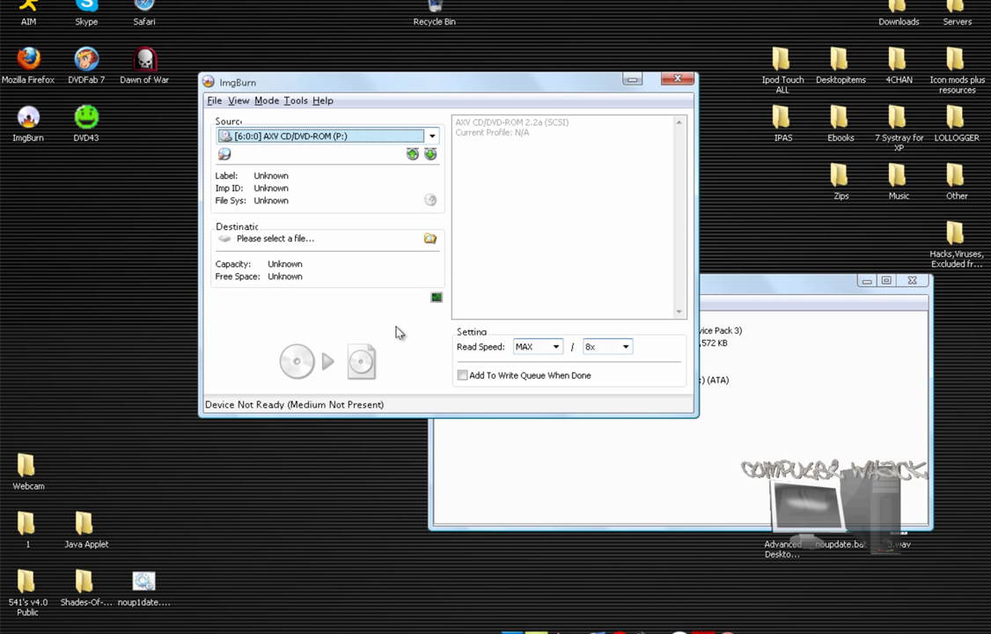
Step: Recheck the source drive list, then quit ImgBurn from the File menu
click(321, 136)
click(214, 100)
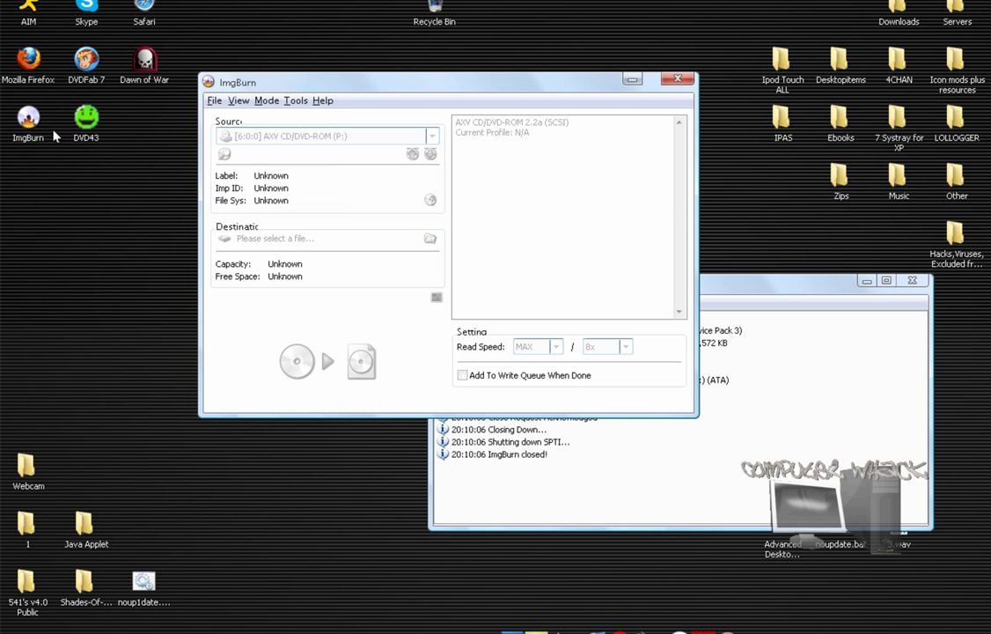
click(228, 211)
Step: Relaunch ImgBurn and keep HL-DT-ST DVD-RW (N:) as the destination drive
double_click(29, 122)
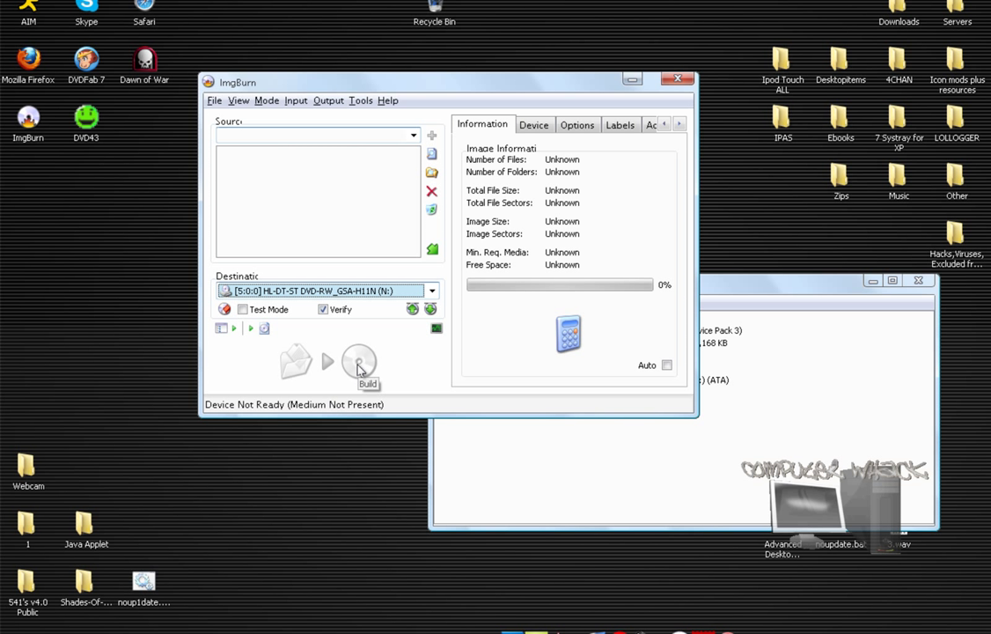
click(352, 291)
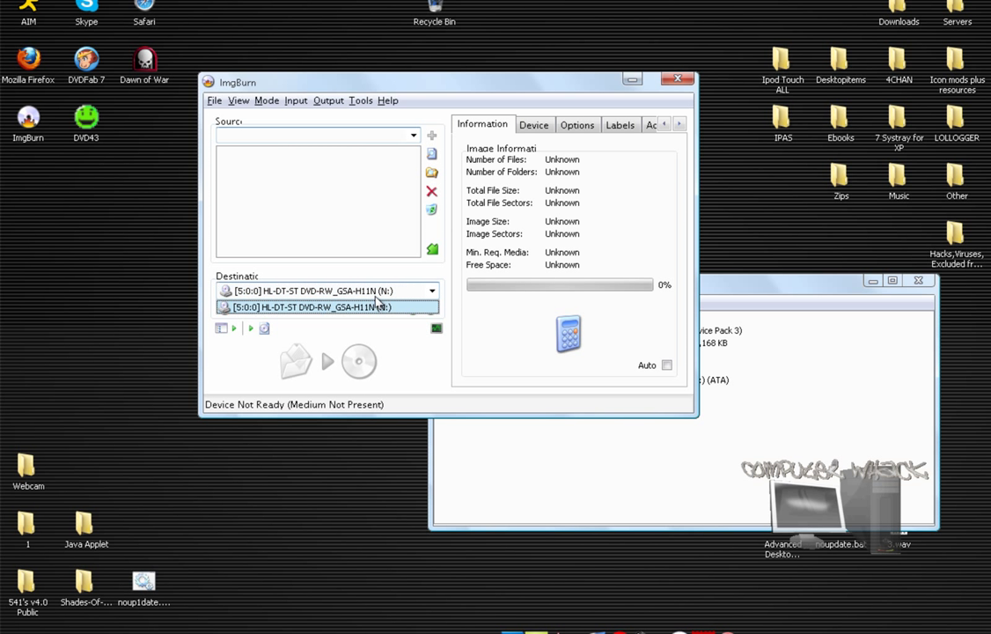
click(326, 291)
click(330, 291)
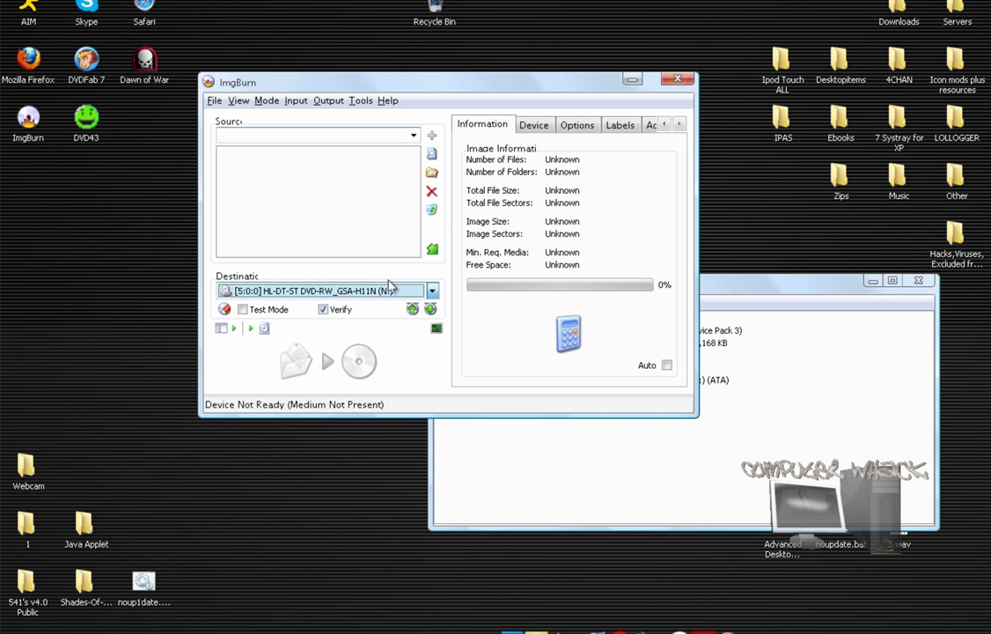
Step: Browse in Life Of An Outlaw.mp3, then Shorty Wanna Be a Thug.mp3 from the 2 Pac folder
click(432, 154)
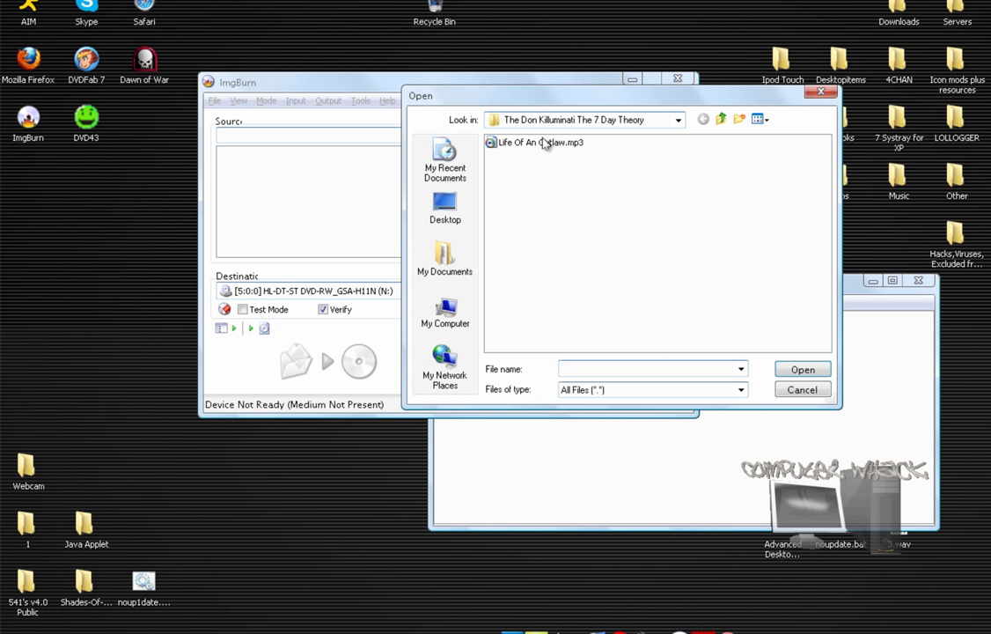
double_click(543, 141)
click(432, 154)
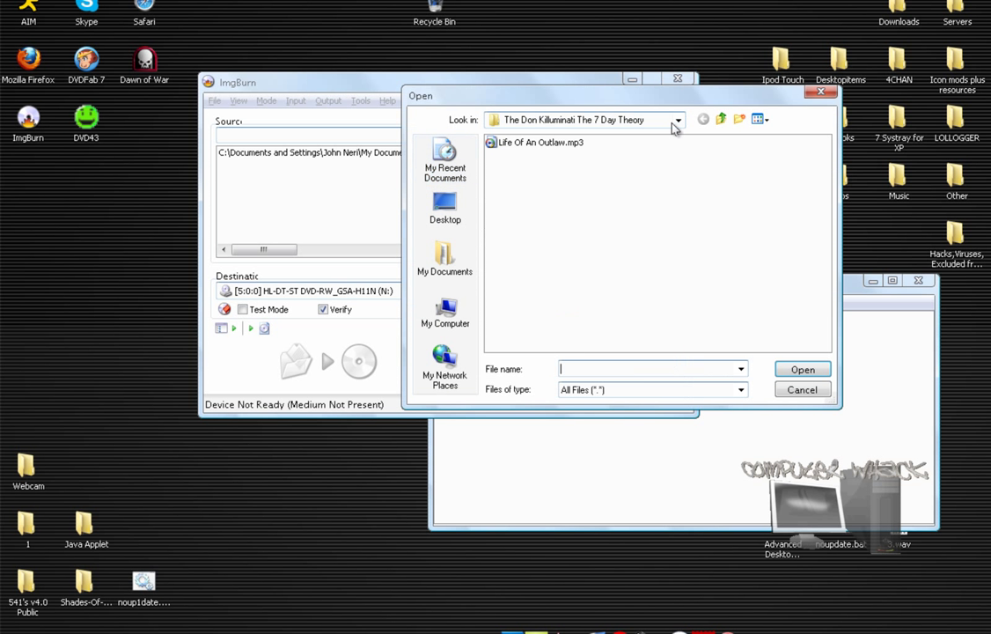
click(720, 119)
double_click(525, 142)
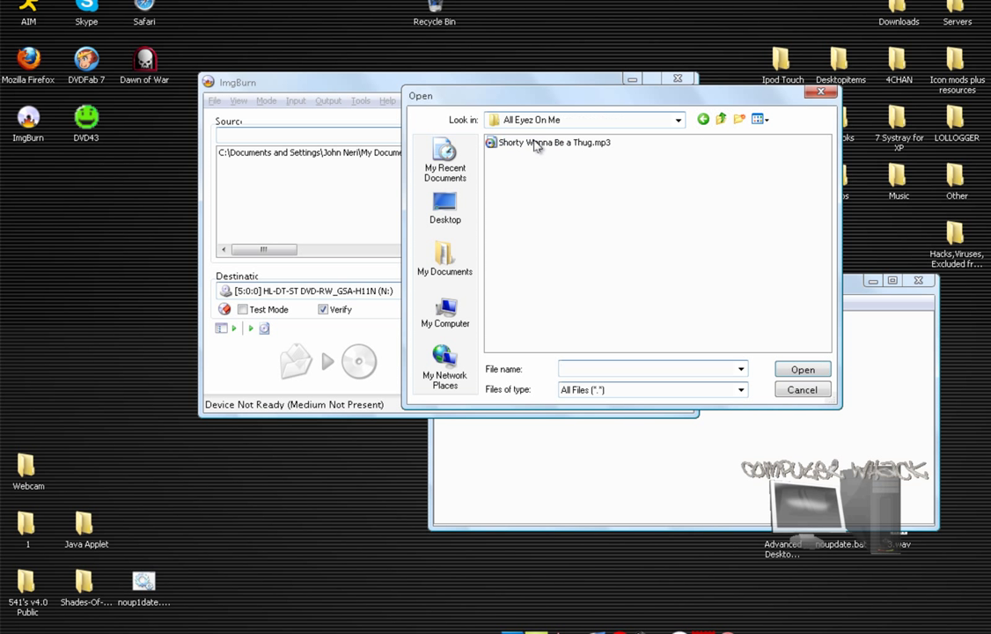
Step: Retry adding Life Of An Outlaw.mp3 and dismiss the already-in-list warning
click(431, 155)
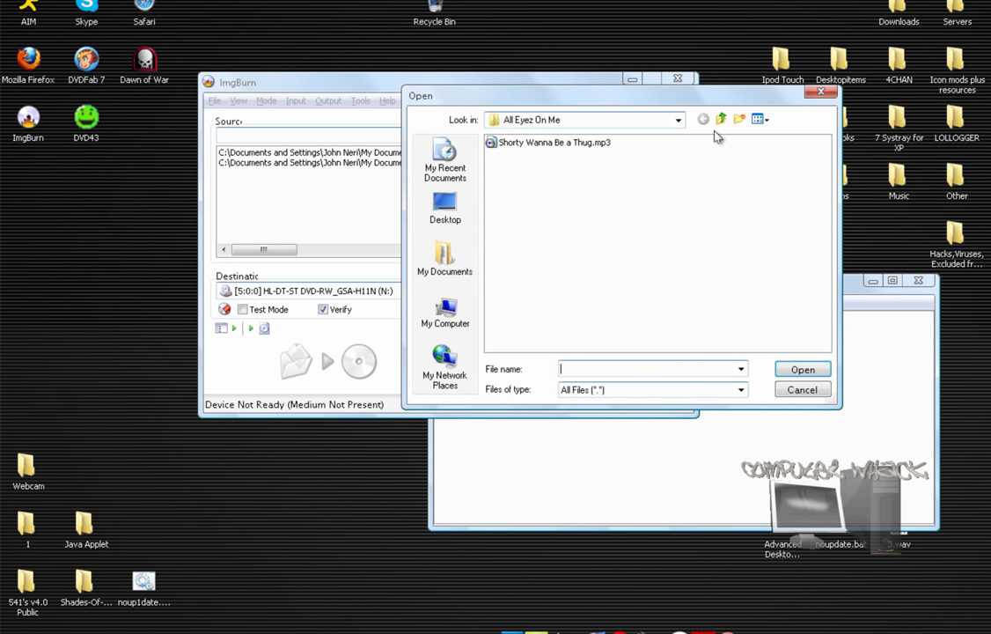
click(720, 119)
double_click(567, 155)
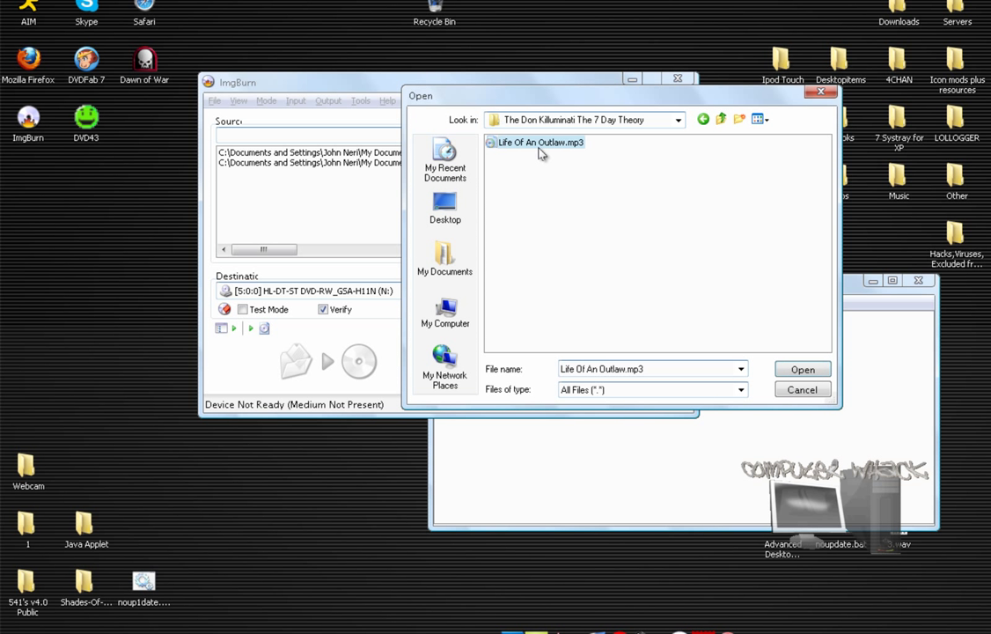
double_click(529, 142)
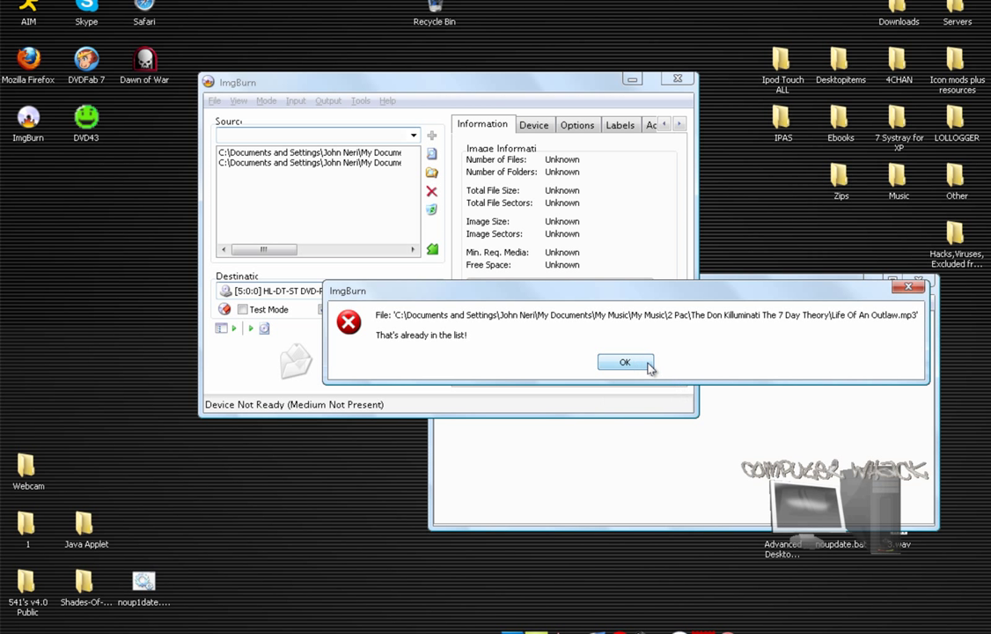
click(625, 362)
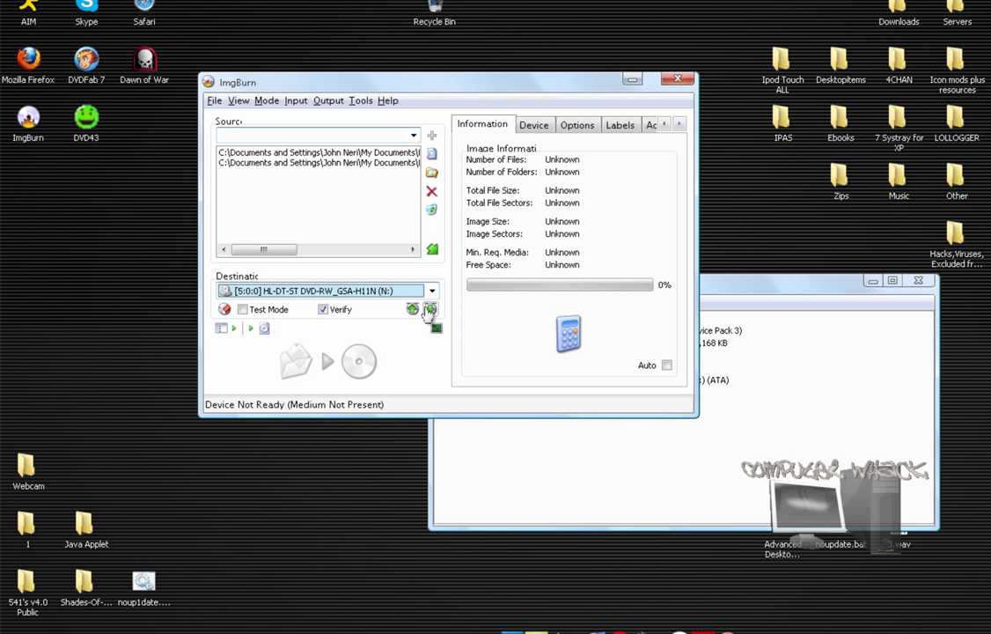
Step: Calculate the image size (16,187,392 bytes) and browse the File, Tools and Mode menus
click(588, 347)
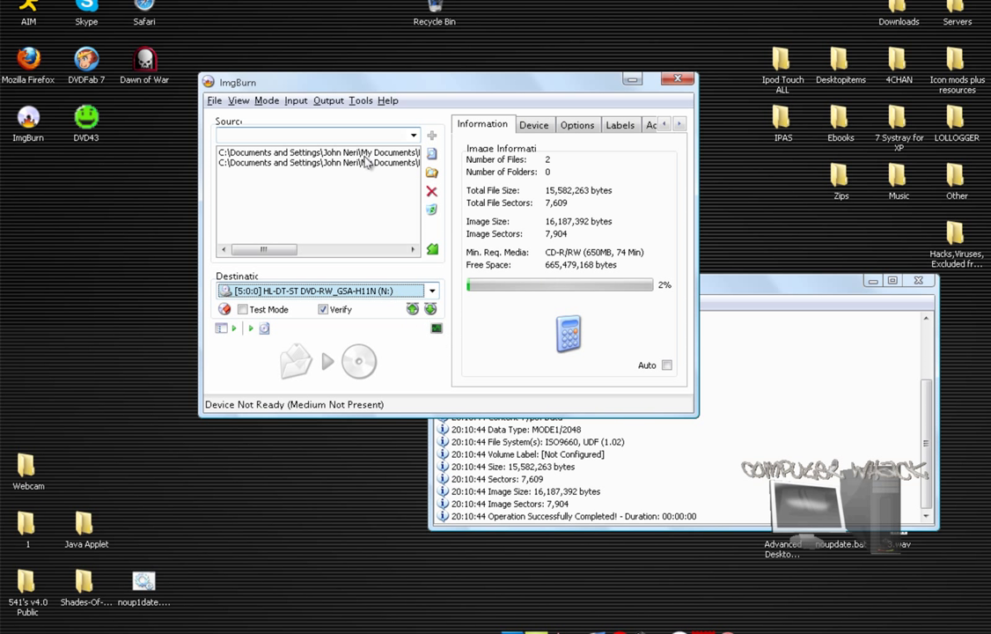
click(214, 100)
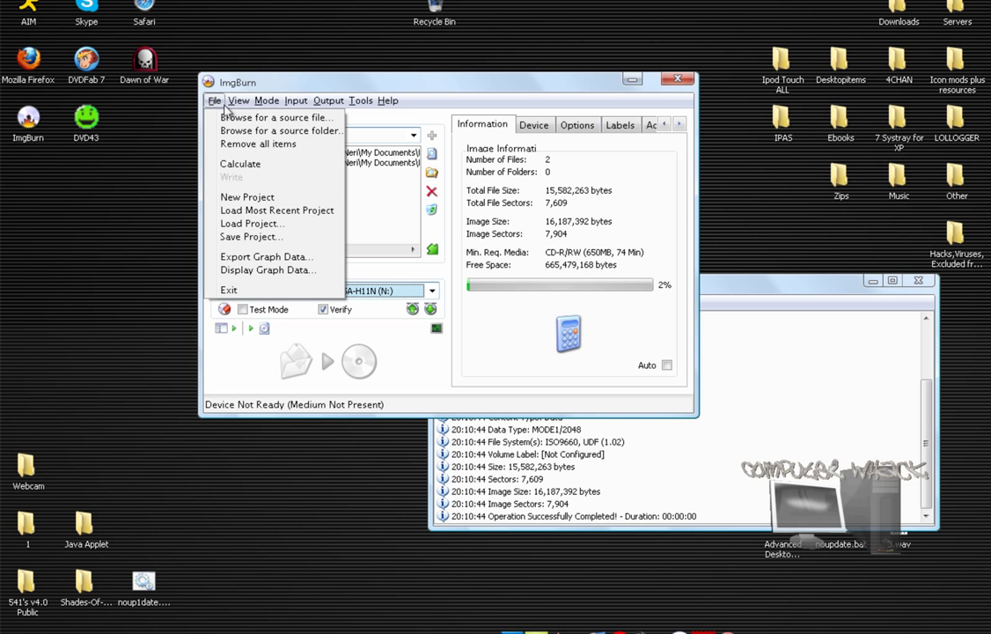
click(379, 110)
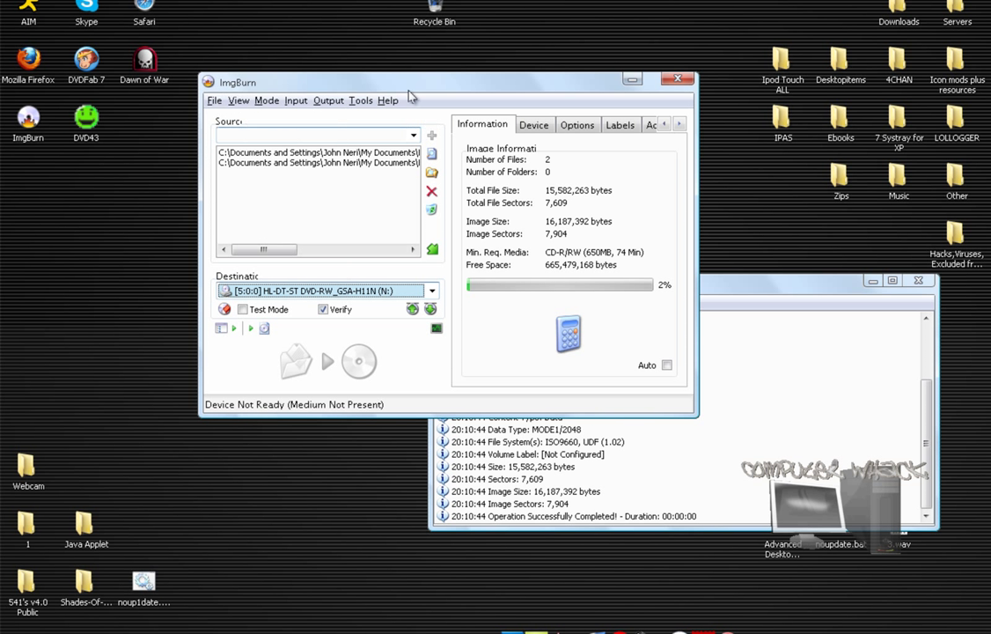
click(239, 101)
click(276, 115)
click(266, 100)
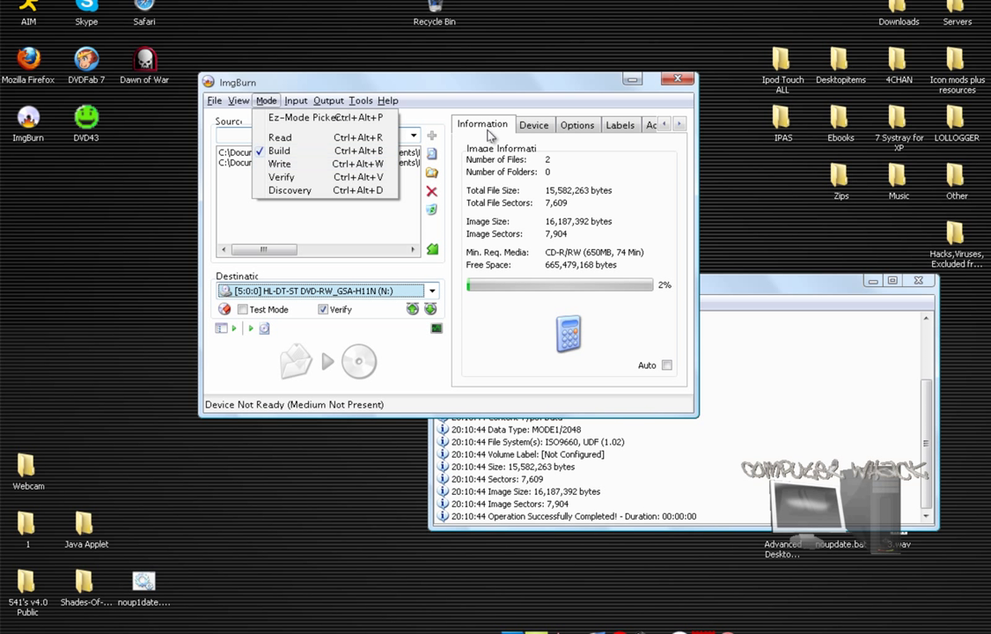
Step: Close ImgBurn and relaunch it from the desktop shortcut
click(678, 79)
click(28, 124)
double_click(28, 128)
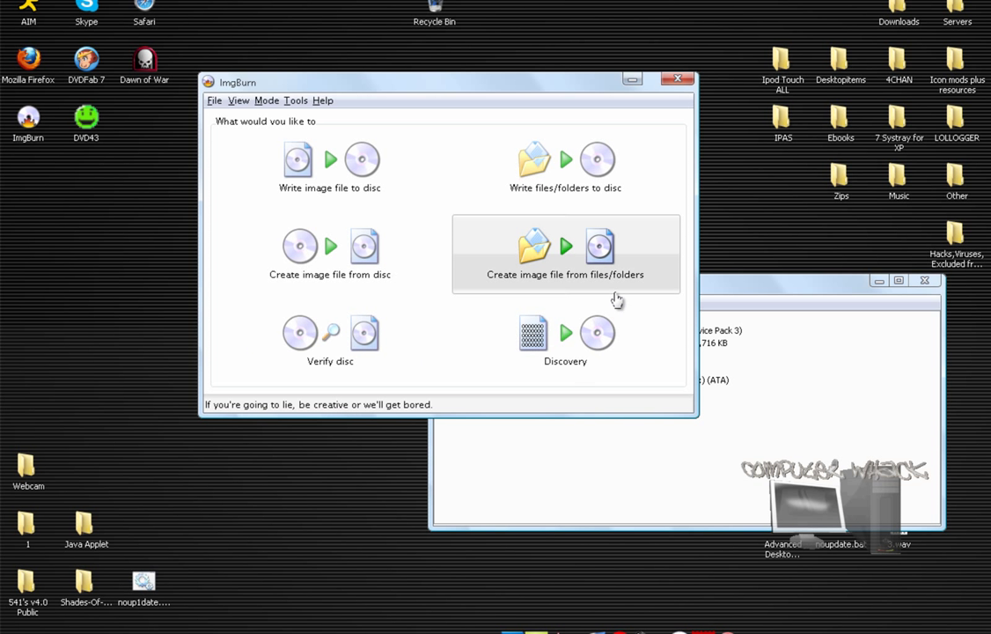
click(583, 344)
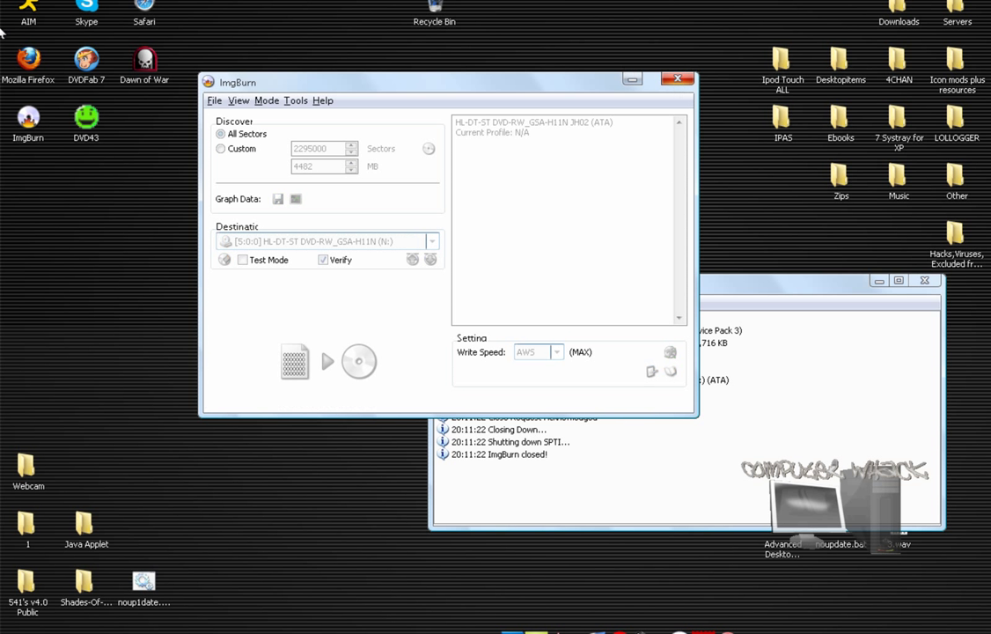
click(678, 79)
double_click(28, 118)
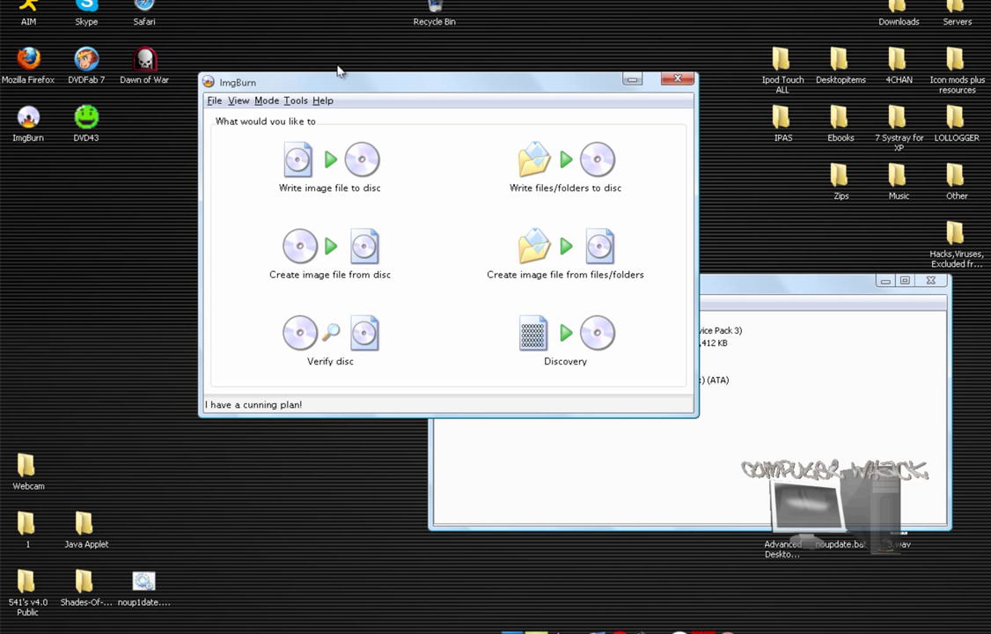
Step: Nudge the ImgBurn window slightly, then exit ImgBurn so only the desktop remains
mouse_move(324, 82)
mouse_down()
mouse_move(222, 148)
mouse_move(300, 71)
mouse_up()
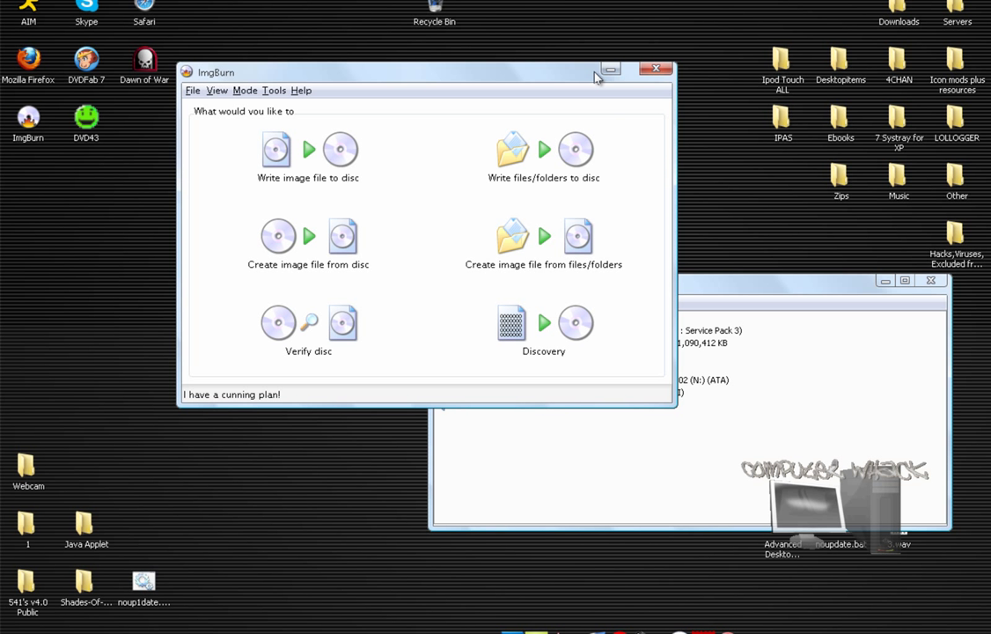
click(656, 68)
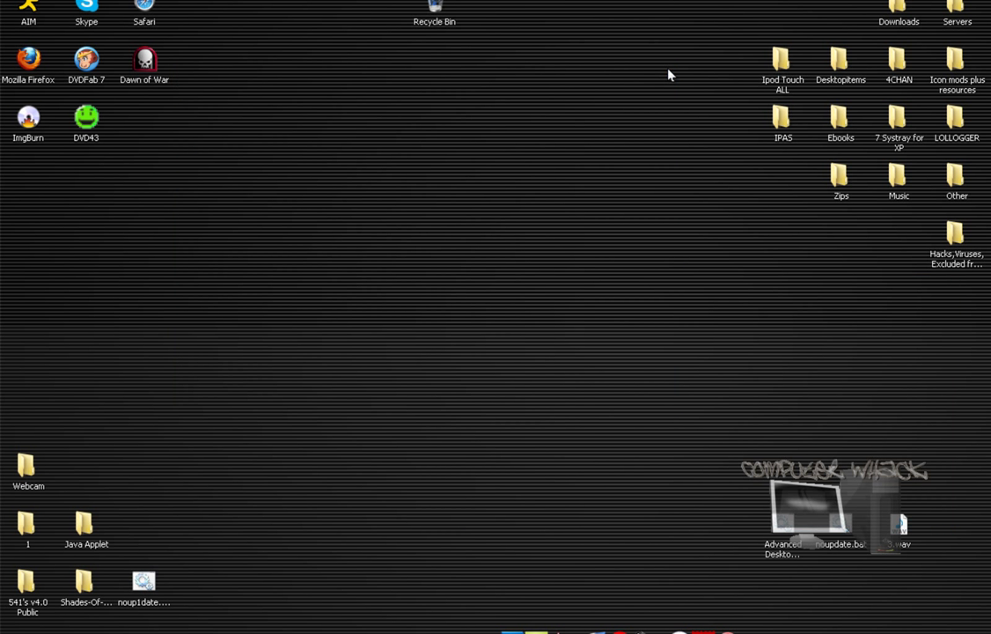